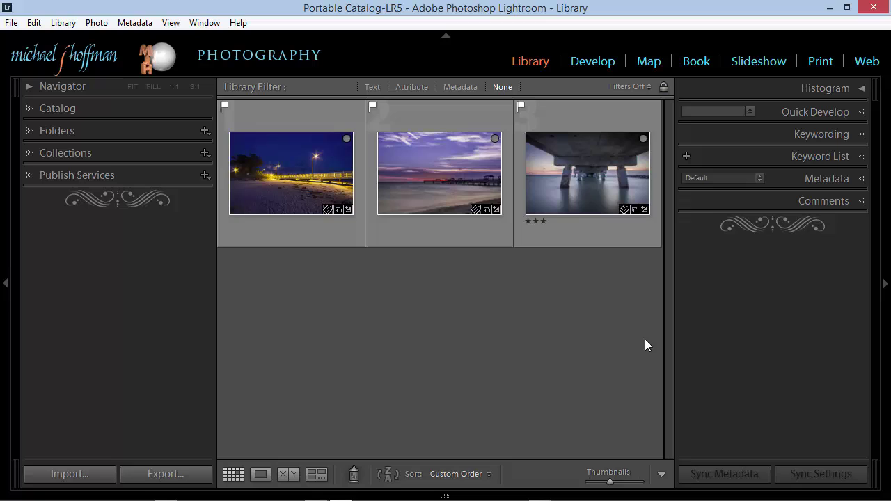
- Send the third thumbnail, the under-pier photo, to Photoshop CC 2014 via Edit In
click(594, 181)
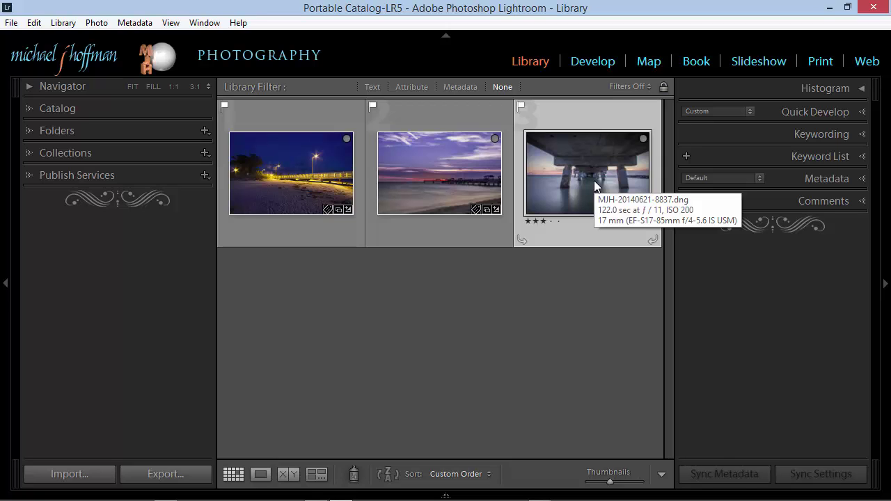
right_click(594, 180)
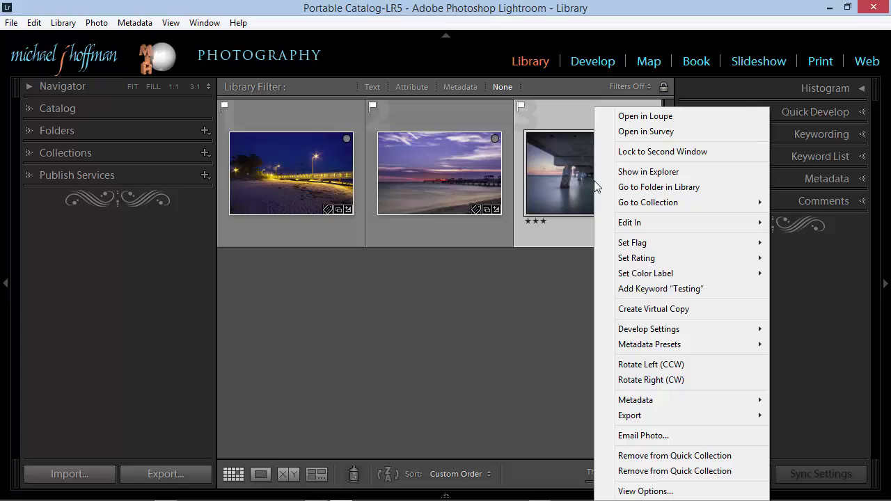
mouse_move(622, 225)
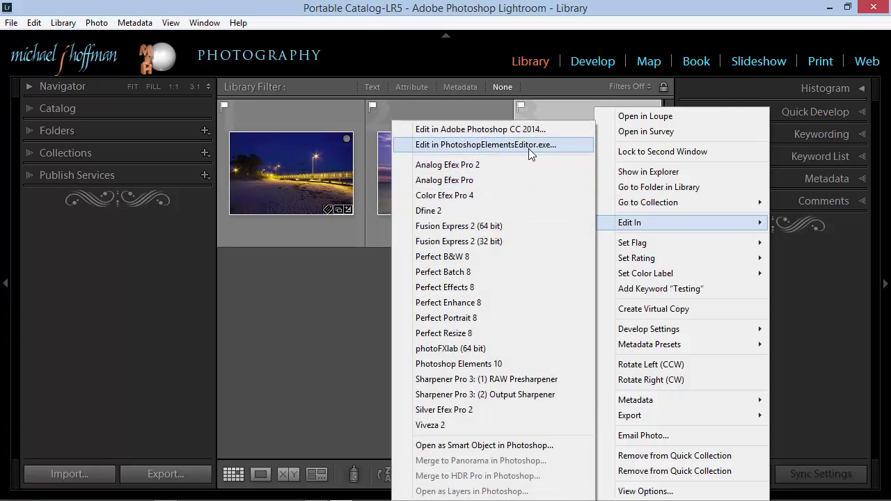
click(521, 129)
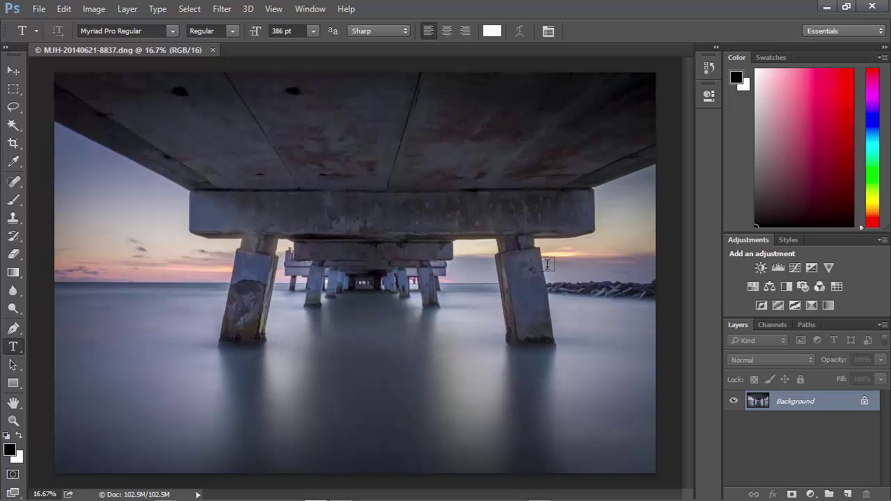
- Close the MJH-20140621-8837.dng document in Photoshop
click(213, 50)
- Discard the Photoshop changes and convert the pier photo to B&W in Lightroom's Develop module
click(438, 204)
key(alt+Tab)
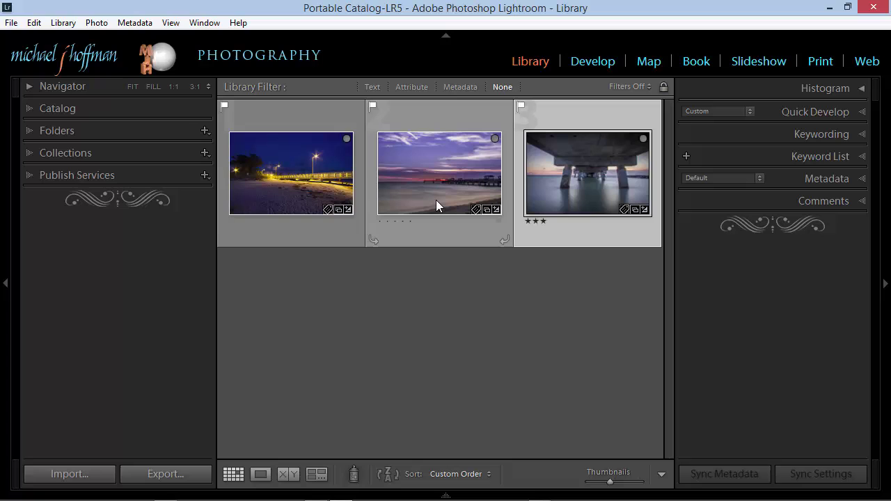
click(592, 61)
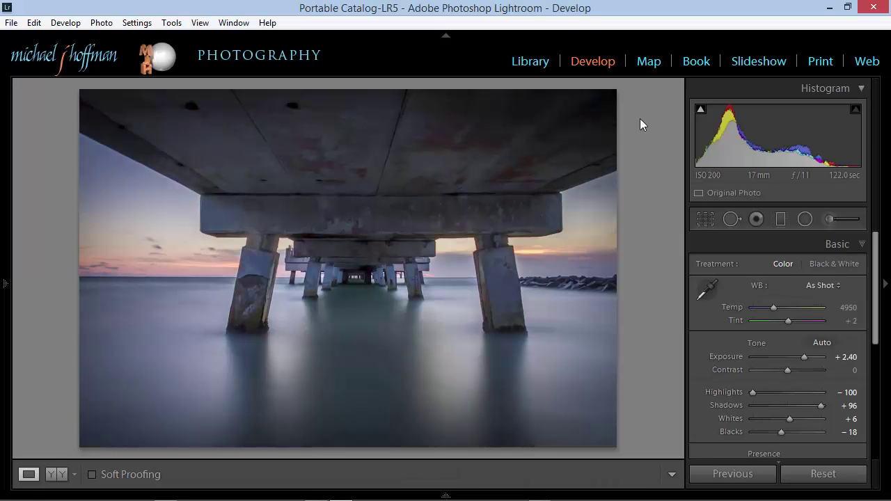
scroll(794, 355, down, 5)
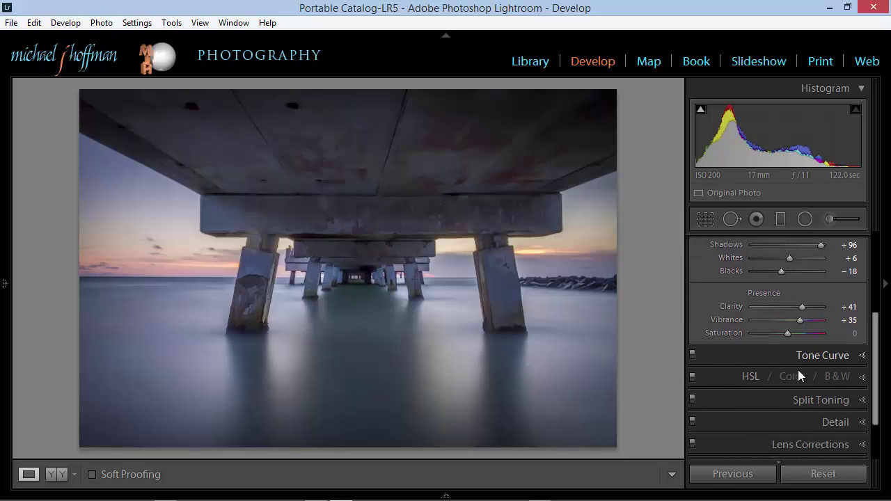
click(833, 377)
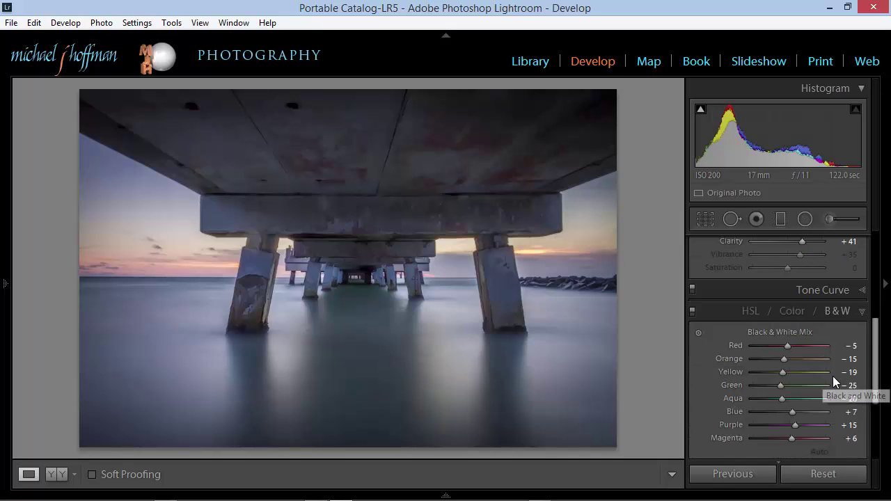
scroll(833, 376, down, 3)
- Open the black-and-white pier photo in Photoshop as a Smart Object
click(534, 64)
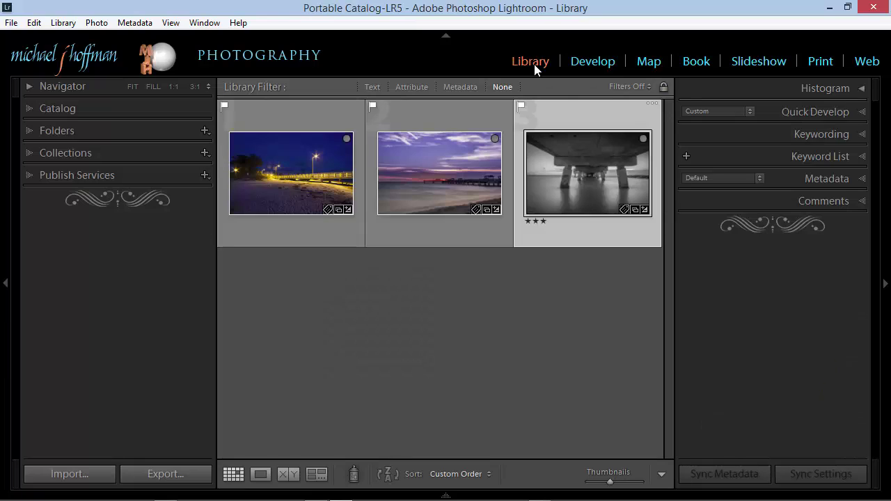
right_click(564, 148)
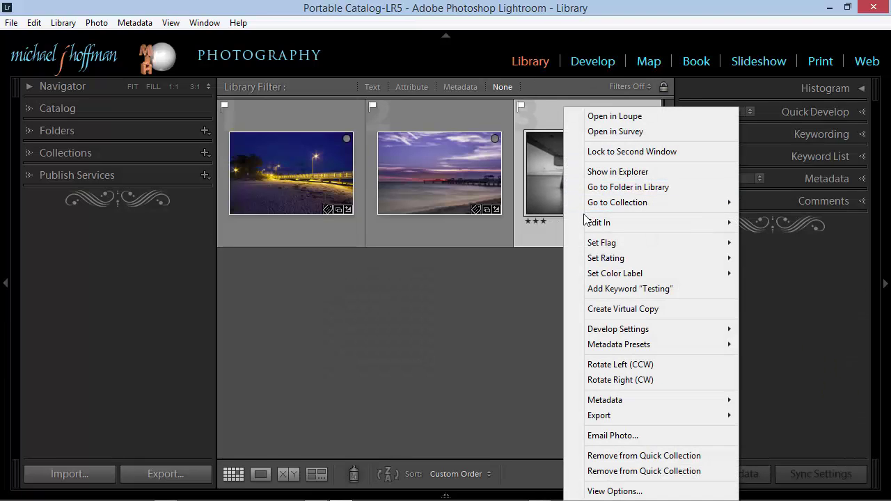
mouse_move(591, 223)
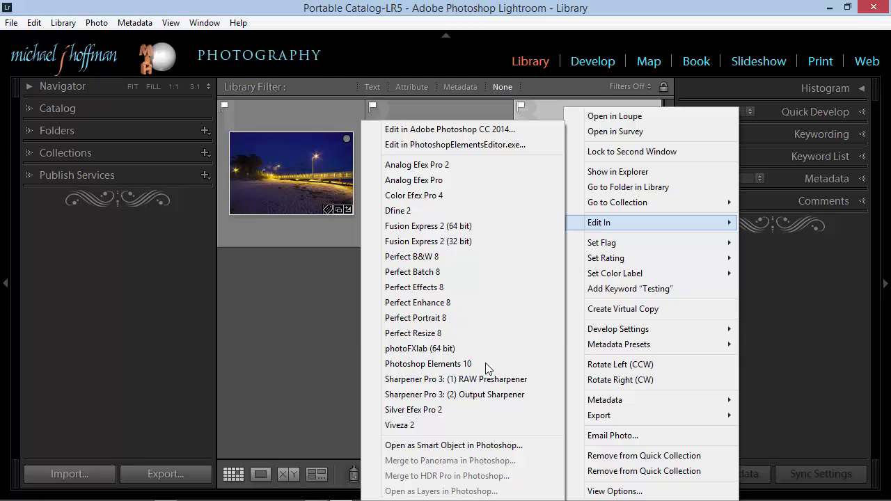
click(476, 449)
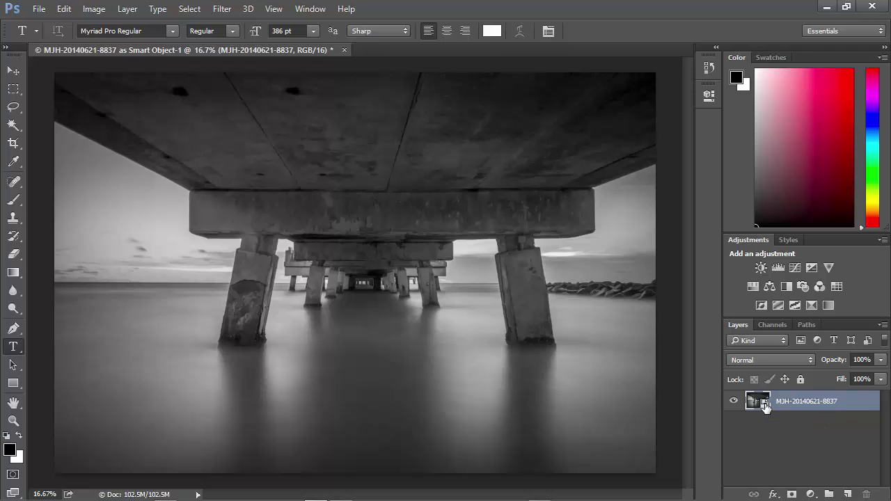
- Uncheck Convert to Grayscale in the smart object's Camera Raw HSL/Grayscale settings and apply
double_click(765, 407)
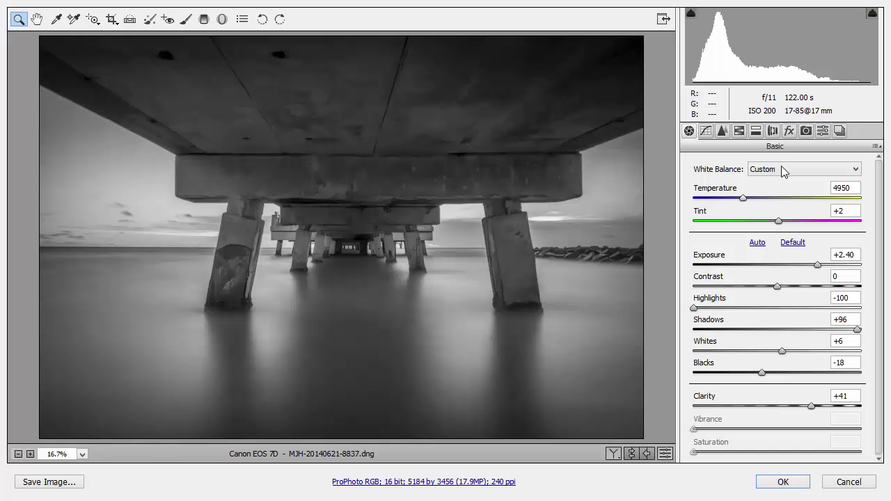
click(740, 131)
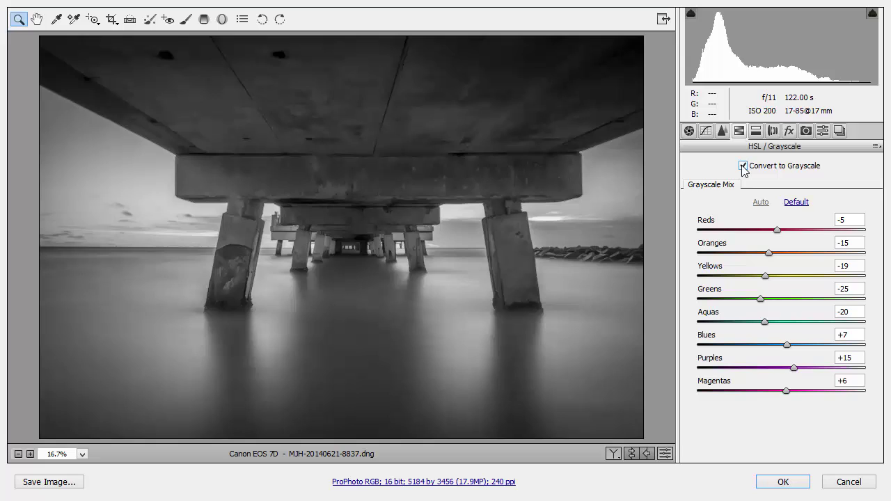
click(743, 165)
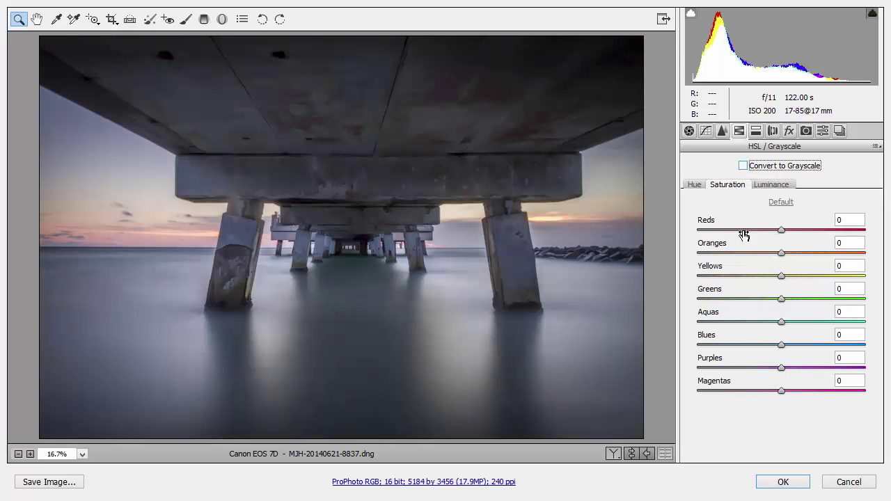
click(800, 481)
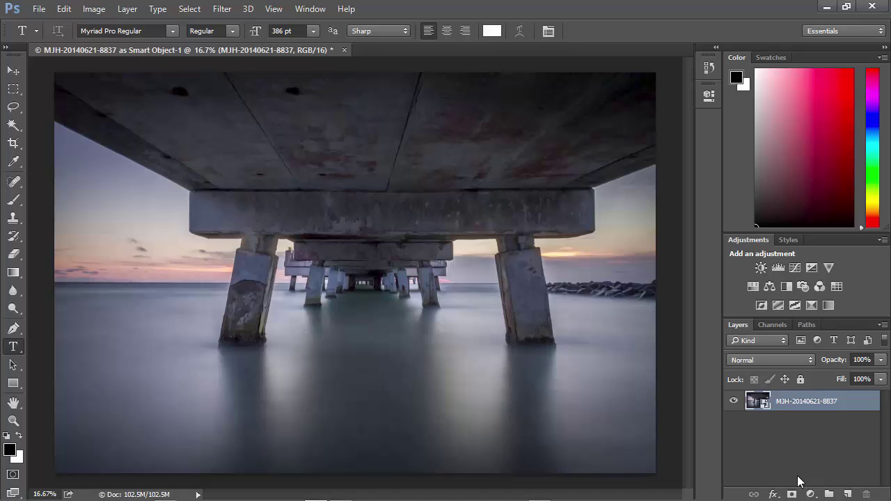
- Reopen the smart object in Camera Raw and drag a graduated filter down over the sky to the horizon
double_click(761, 402)
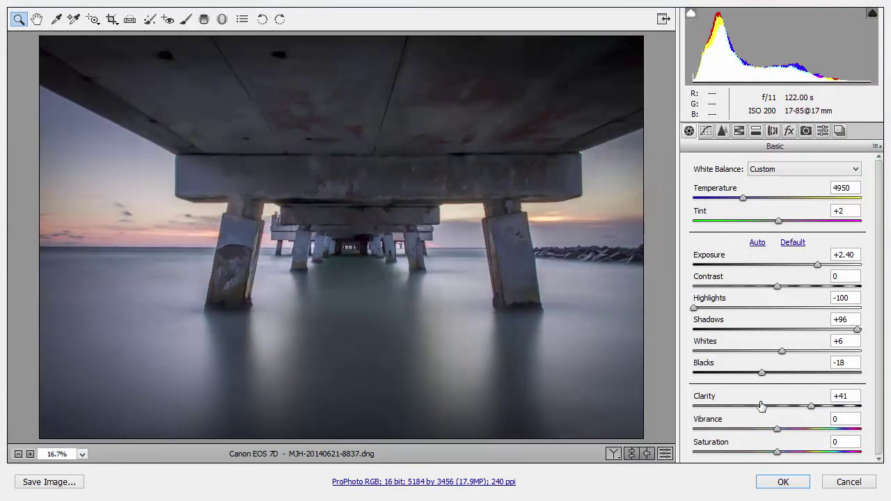
click(204, 20)
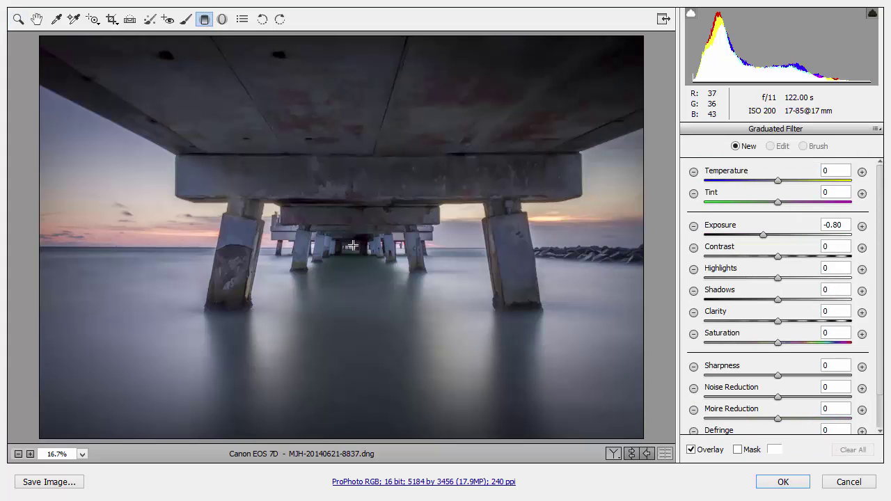
drag(353, 245, 353, 306)
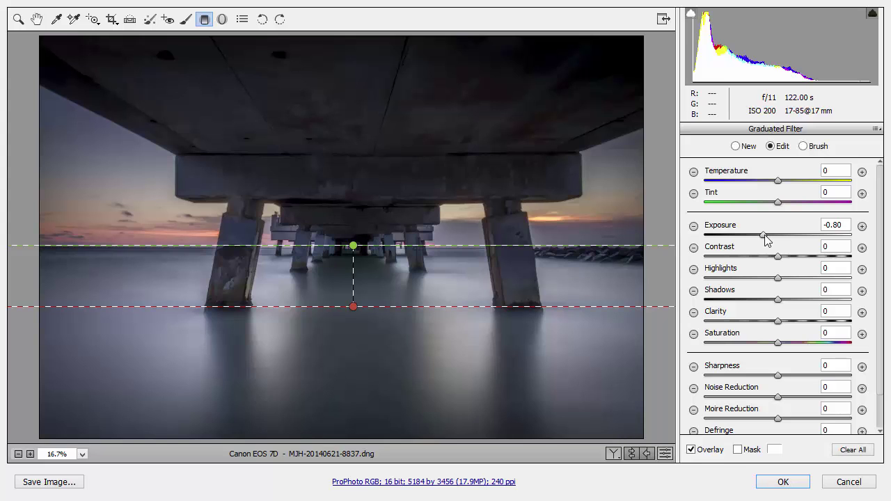
- Set the filter to exposure -1.15, saturation +19, tint +15 and temperature +25
drag(765, 238, 758, 235)
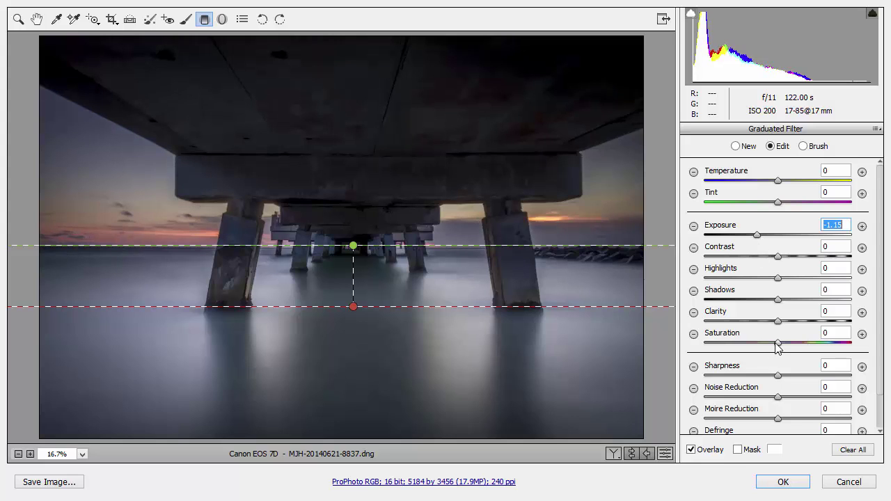
drag(778, 344, 794, 344)
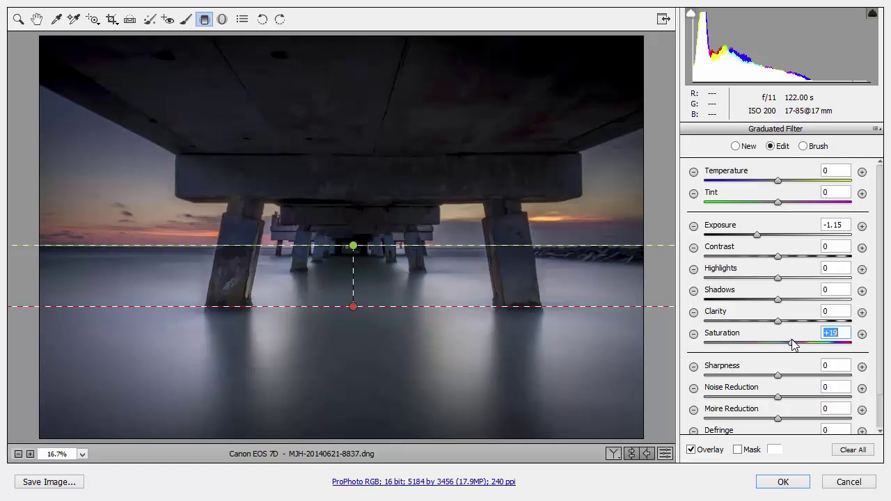
click(780, 203)
drag(780, 204, 796, 184)
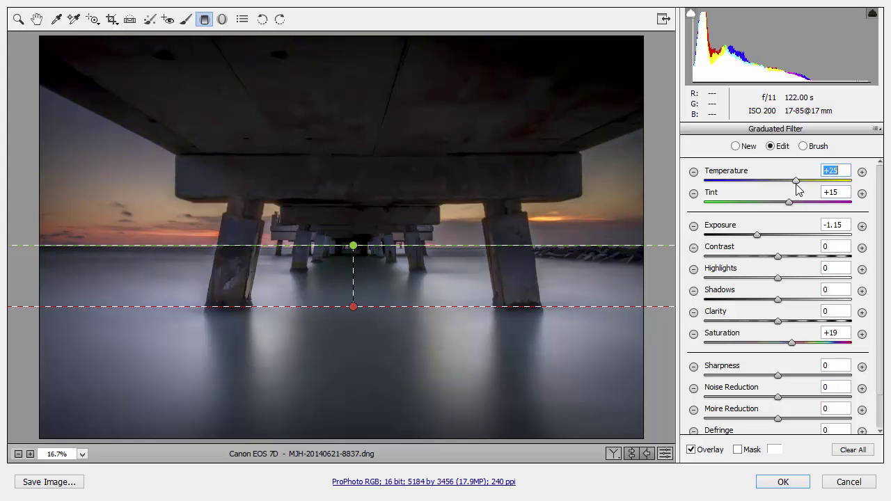
- Erase the graduated filter from the pier deck and pilings with a Size 12, Feather 100 brush
click(804, 147)
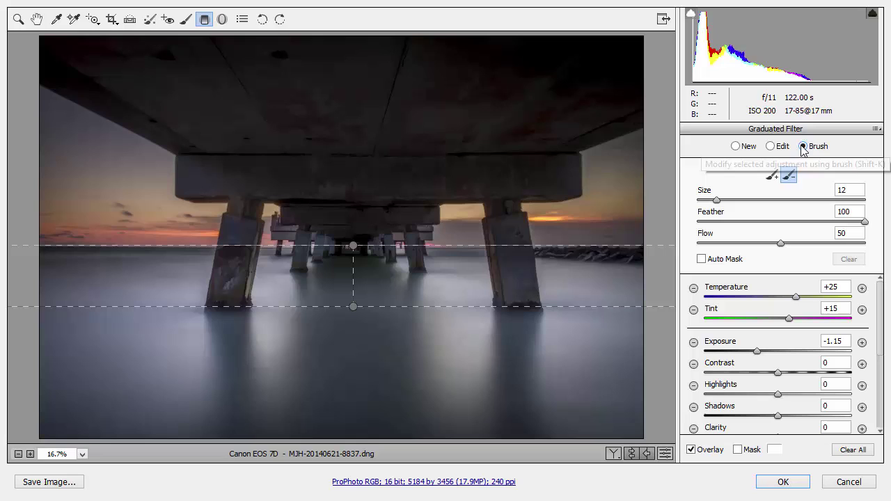
click(791, 180)
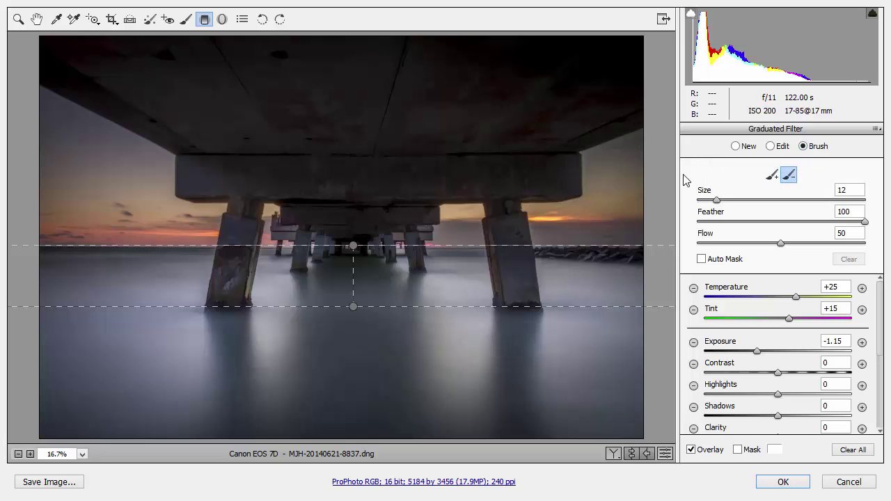
mouse_move(370, 169)
mouse_down()
mouse_move(400, 198)
mouse_move(348, 160)
mouse_move(404, 139)
mouse_move(452, 174)
mouse_move(208, 160)
mouse_move(174, 104)
mouse_move(279, 56)
mouse_move(451, 68)
mouse_up()
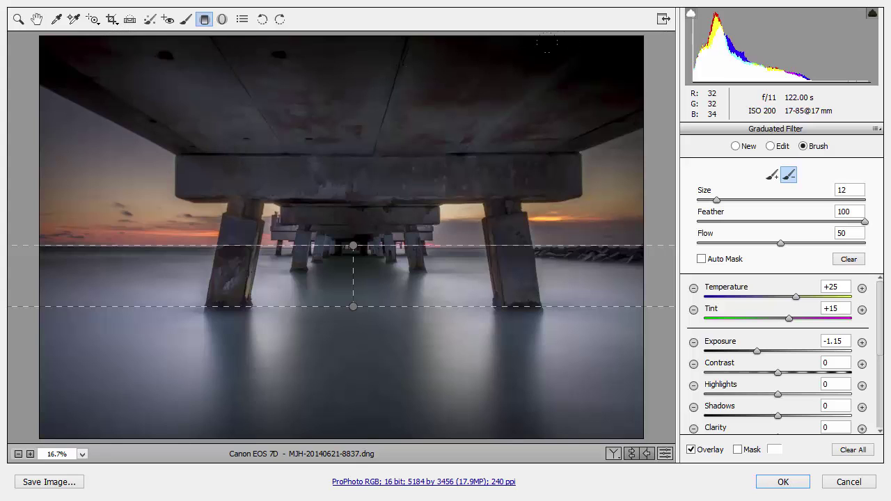
mouse_move(547, 43)
mouse_down()
mouse_move(362, 32)
mouse_move(365, 52)
mouse_move(505, 57)
mouse_move(587, 46)
mouse_move(531, 67)
mouse_up()
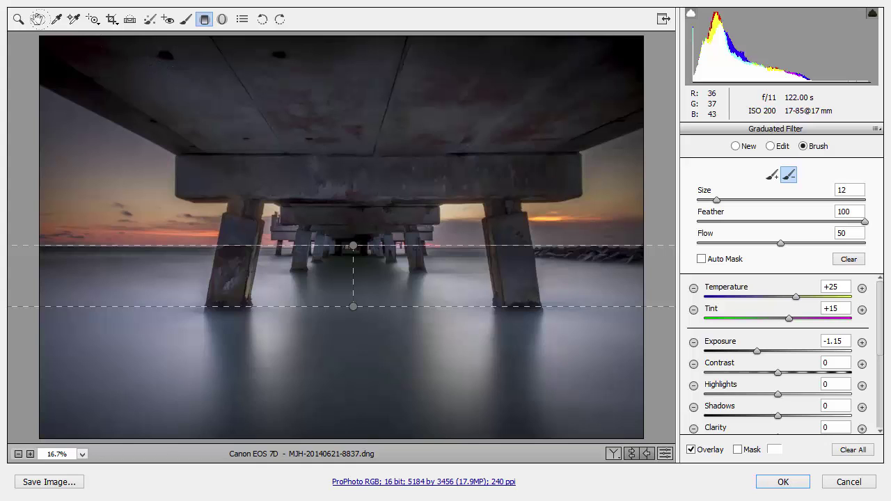
drag(191, 129, 113, 62)
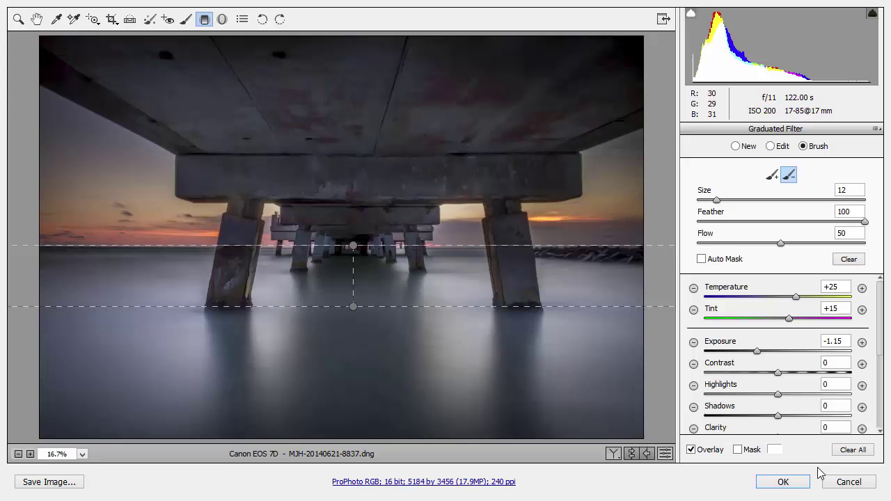
- Accept the Camera Raw filter, then close the smart-object document, saving the changes
click(801, 485)
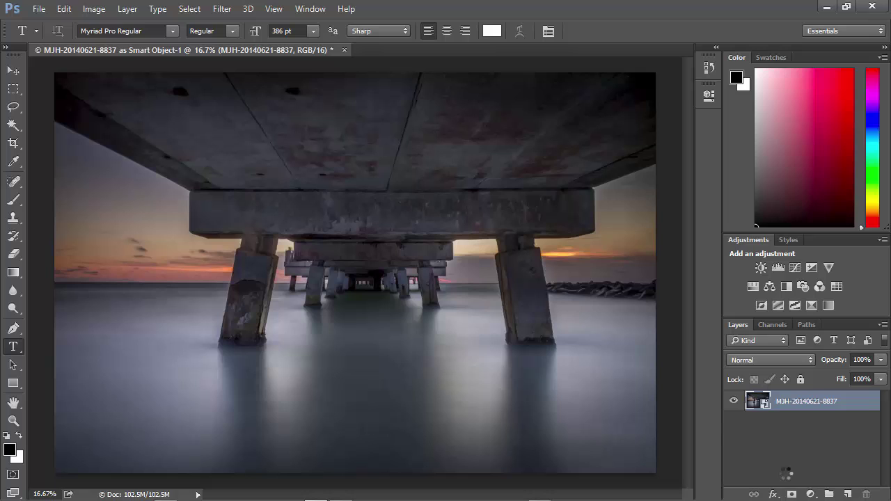
click(344, 50)
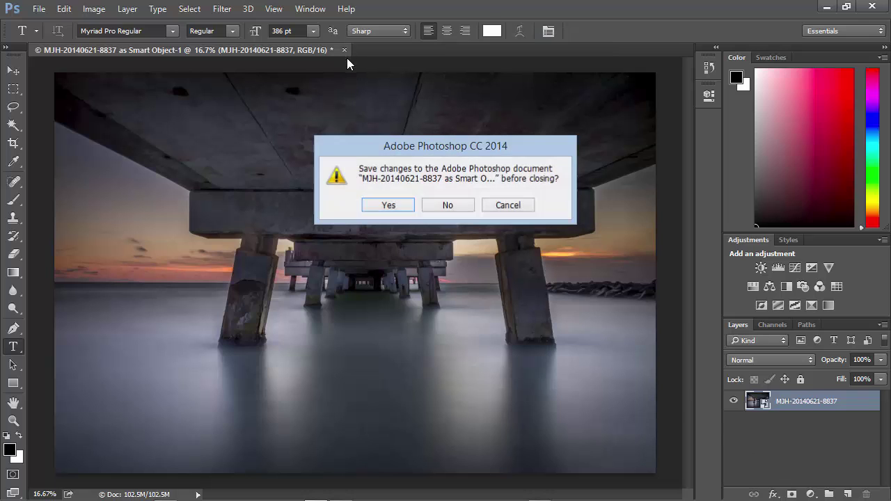
click(389, 205)
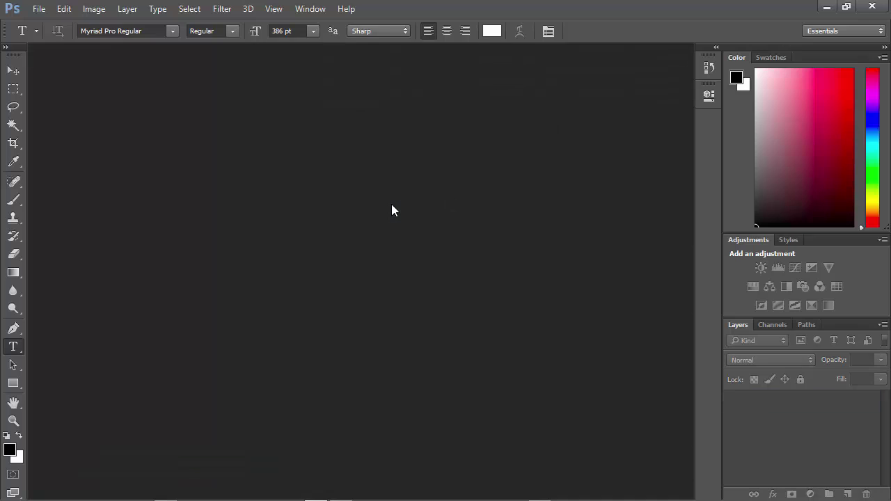
key(alt+Tab)
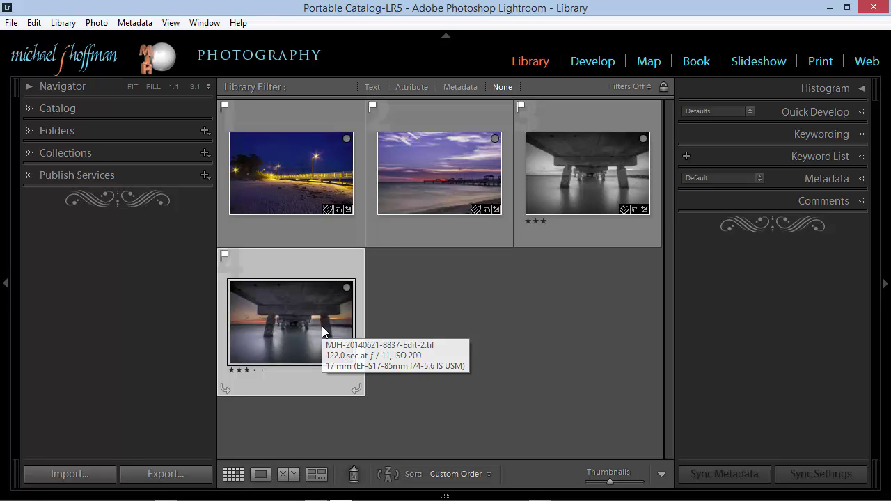
click(861, 178)
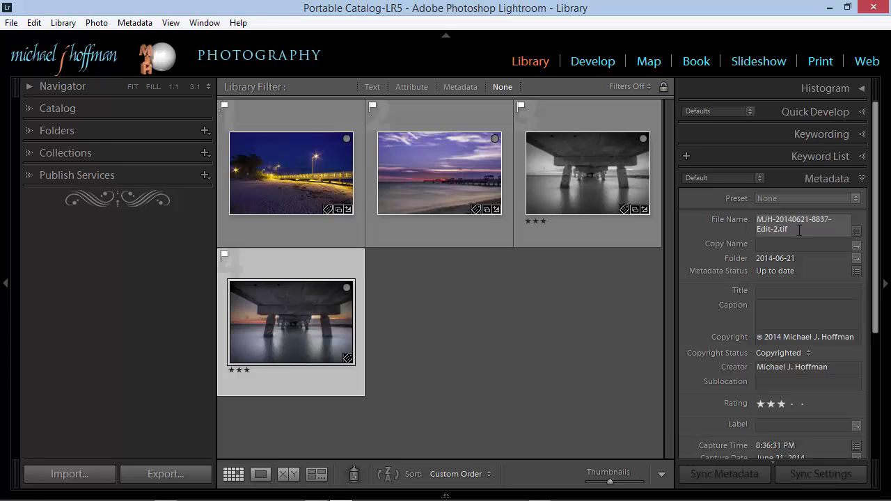
click(586, 177)
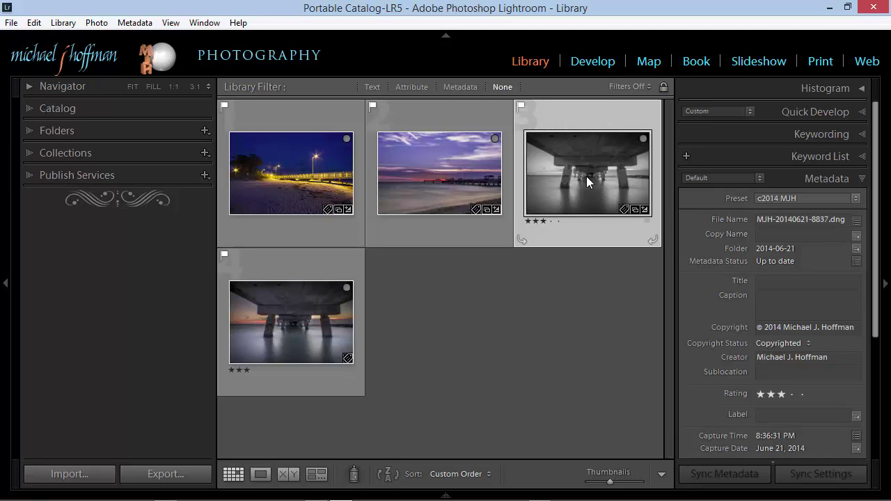
right_click(290, 333)
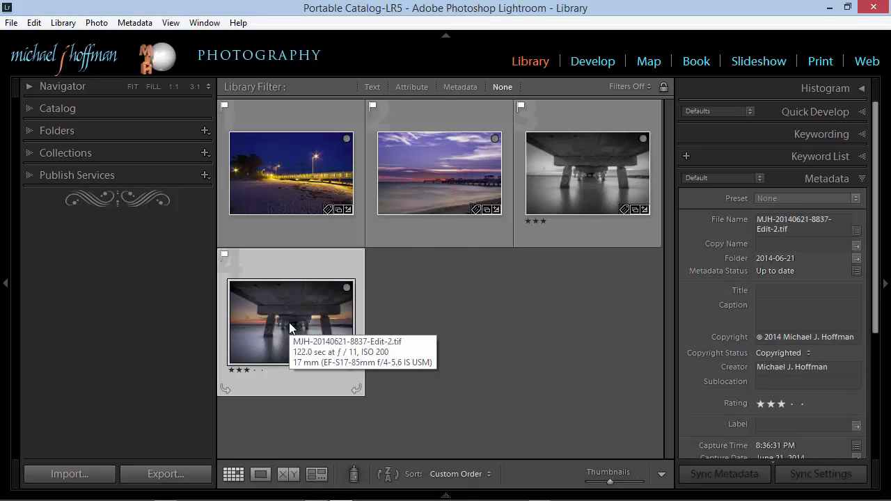
mouse_move(337, 230)
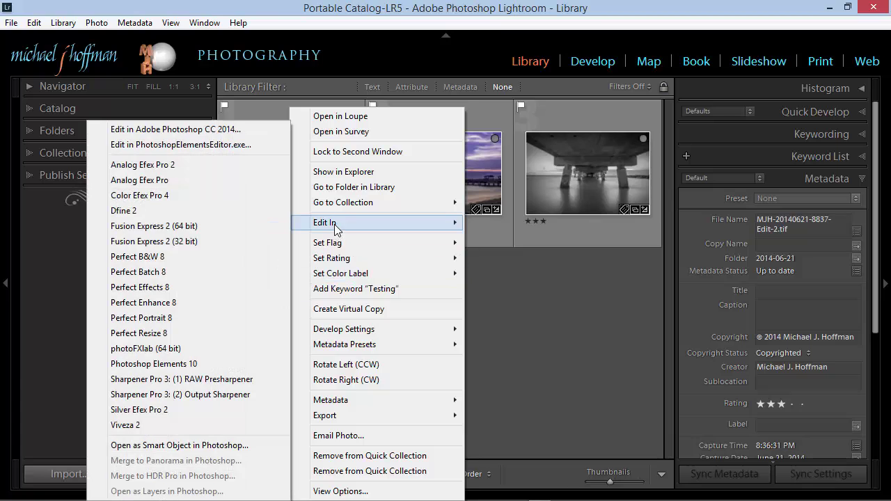
click(202, 129)
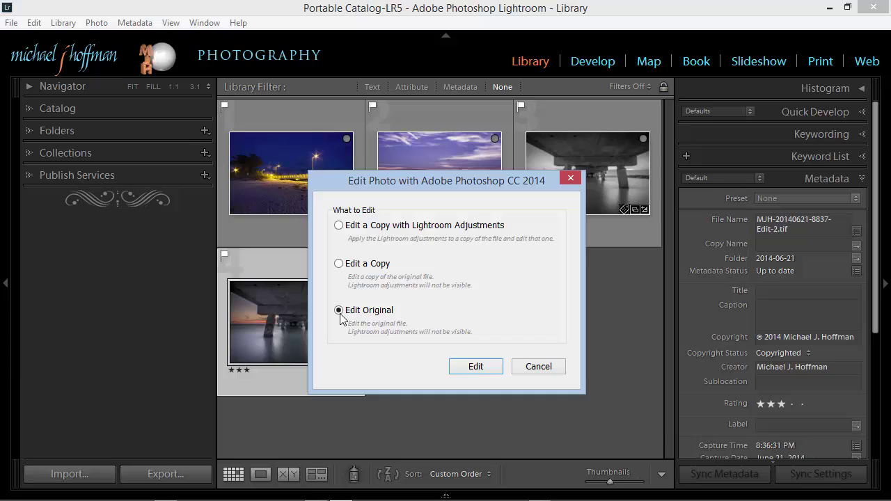
click(463, 366)
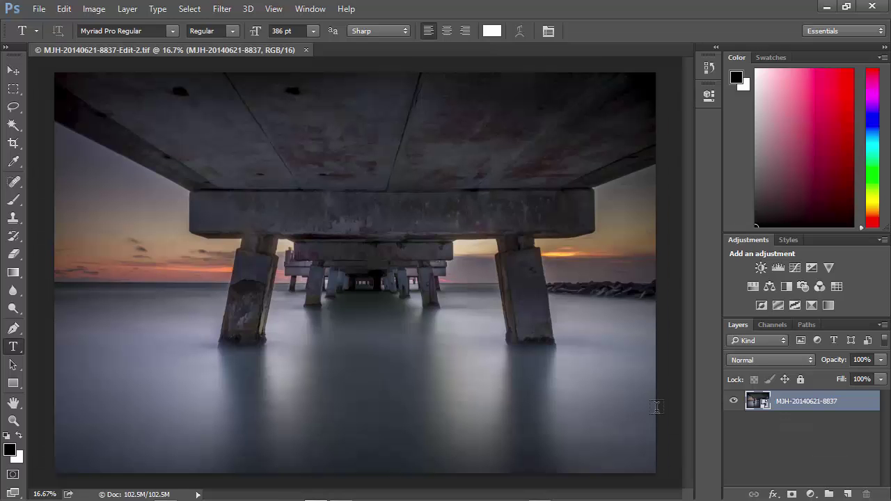
- Reopen the smart object layer in Camera Raw, showing Exposure +2.40, Shadows +96 and Clarity +41
double_click(759, 402)
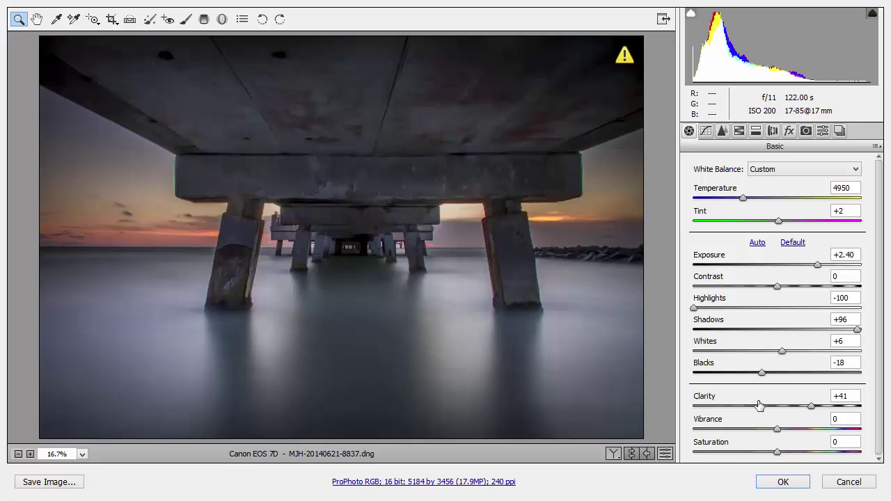